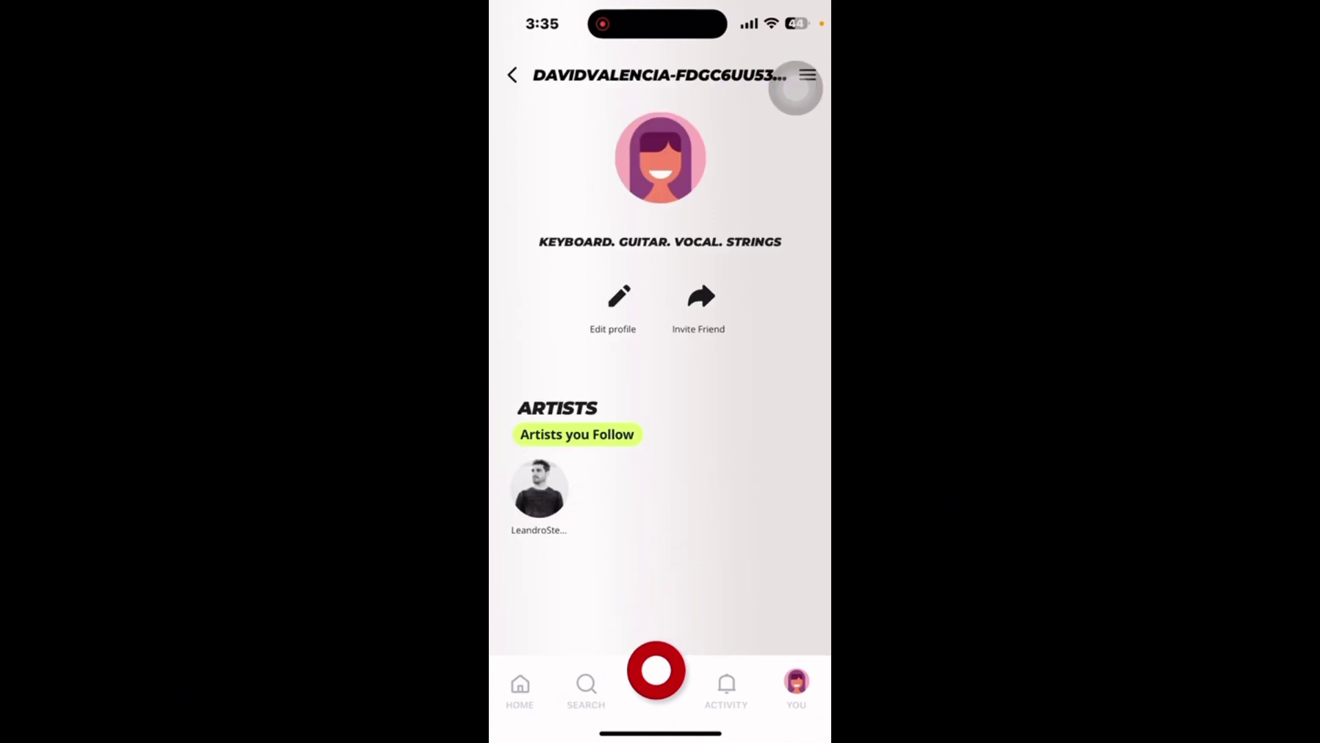
# - Check the Activity and Search screens, then return to the top of the home feed
pyautogui.click(726, 689)
pyautogui.click(795, 90)
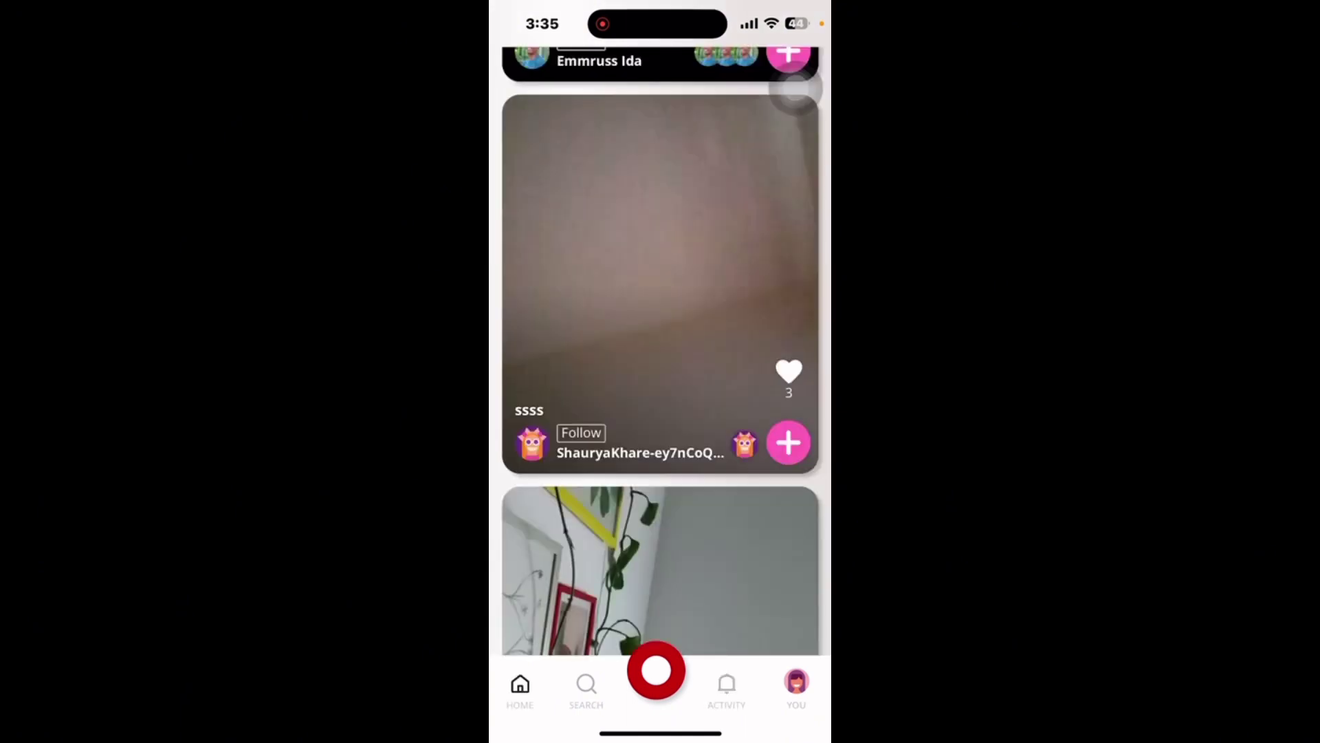
pyautogui.click(586, 689)
pyautogui.click(519, 689)
pyautogui.scroll(-10, 660, 350)
pyautogui.scroll(2, 660, 351)
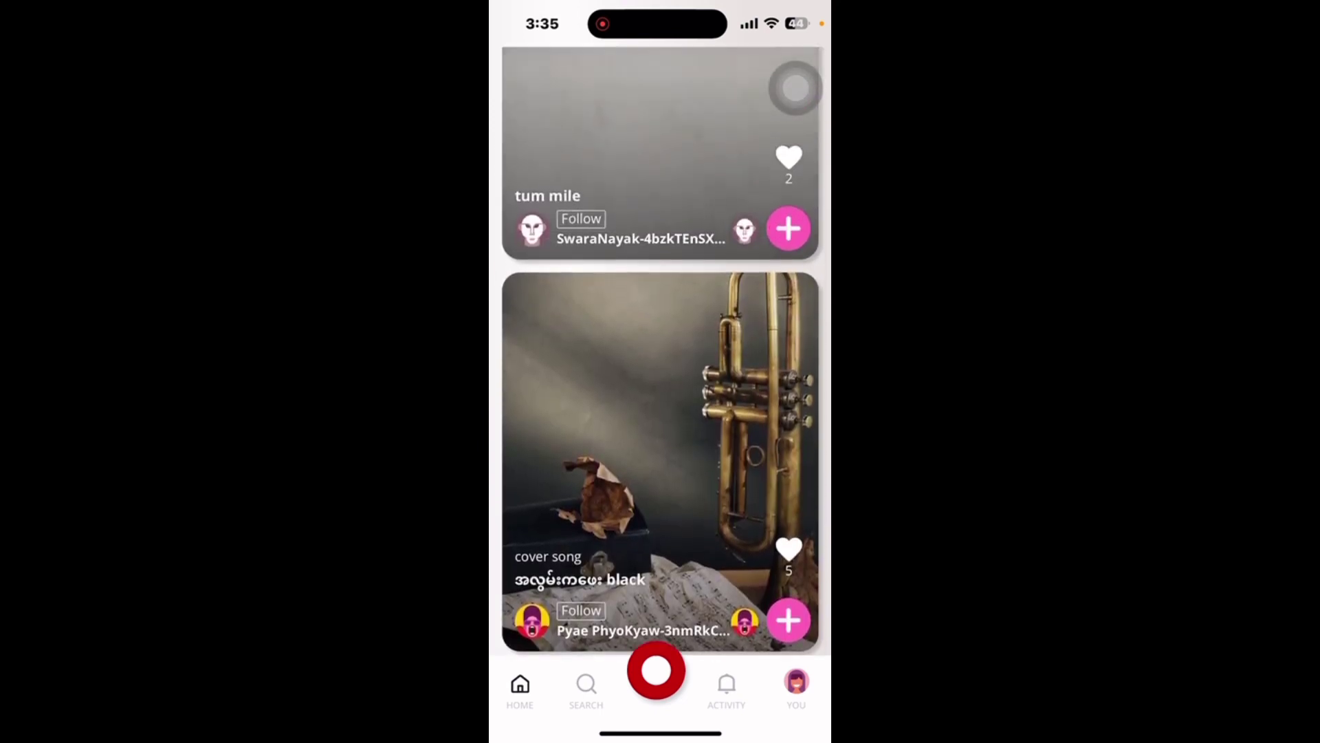
pyautogui.scroll(-5, 660, 350)
pyautogui.scroll(-5, 660, 350)
pyautogui.scroll(-5, 660, 351)
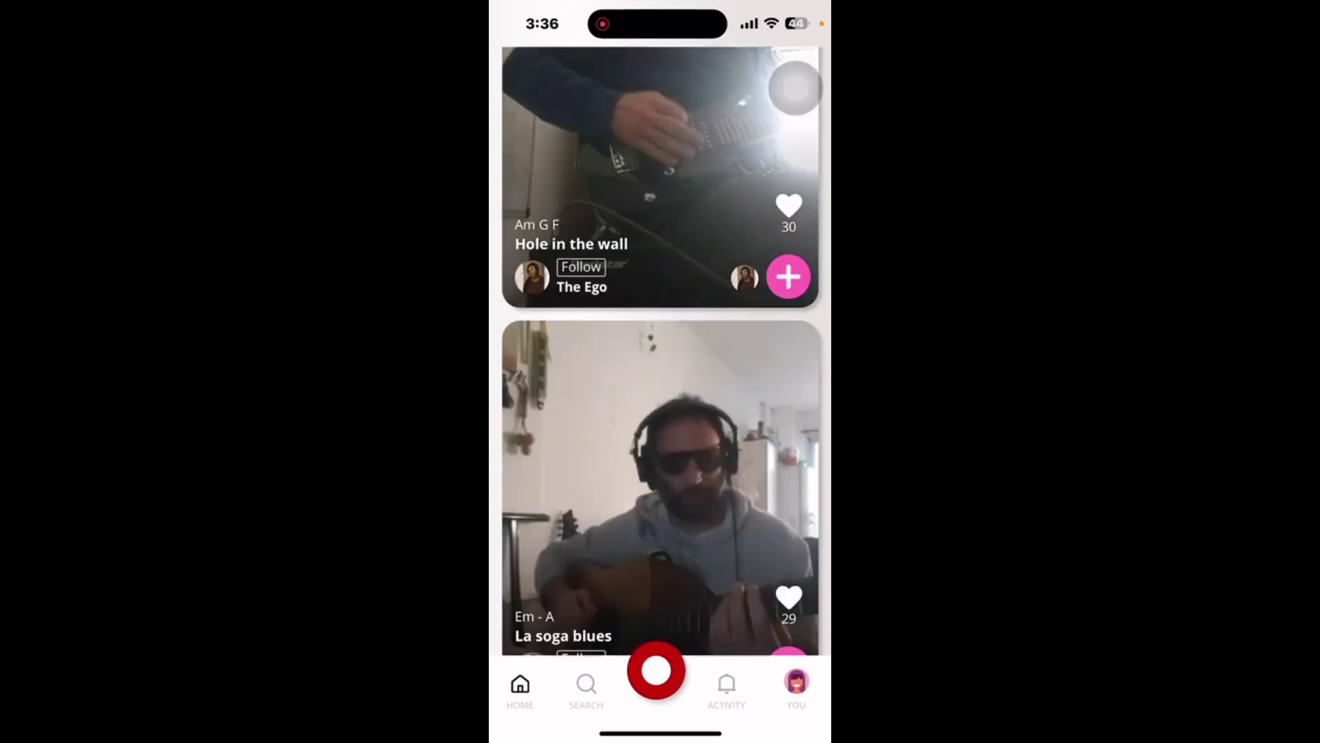
pyautogui.scroll(-3, 660, 351)
pyautogui.scroll(5, 660, 351)
pyautogui.scroll(5, 660, 351)
pyautogui.scroll(5, 660, 352)
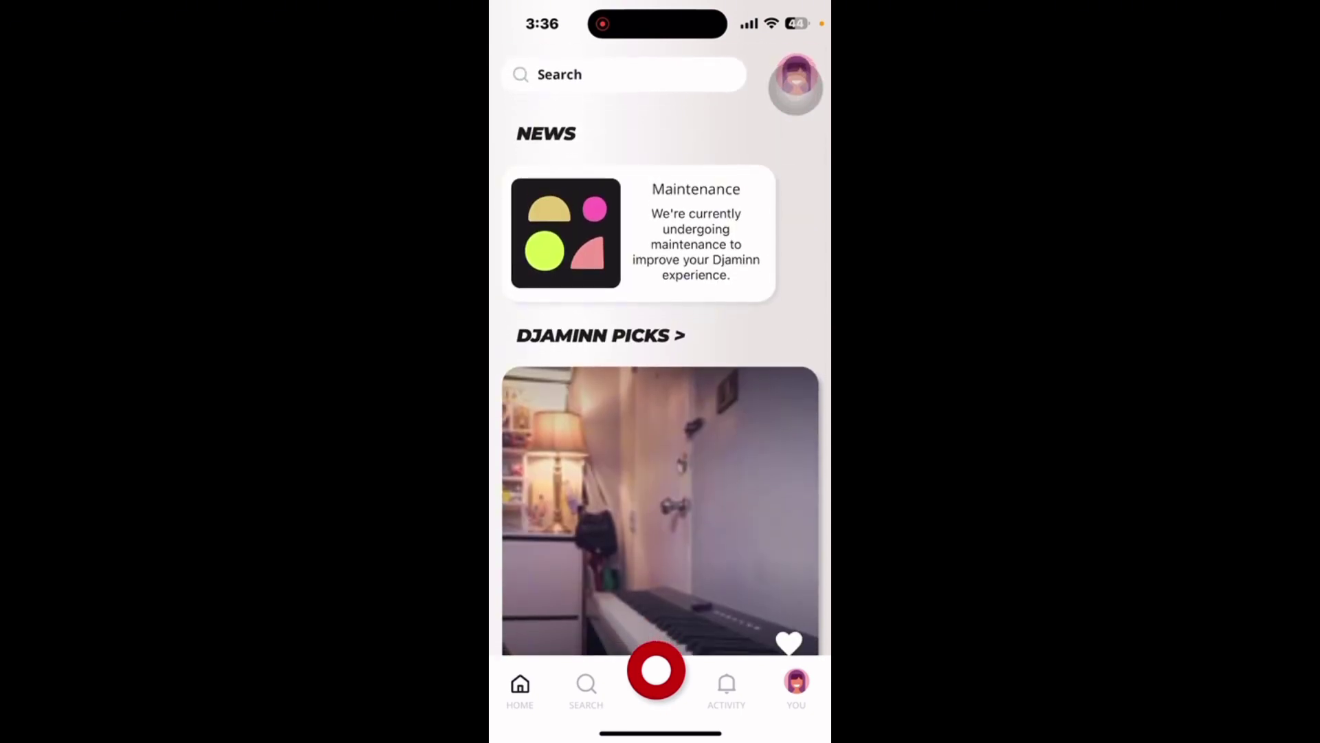
# - Open your own profile, choose Edit profile and continue past the intro screen
pyautogui.click(794, 76)
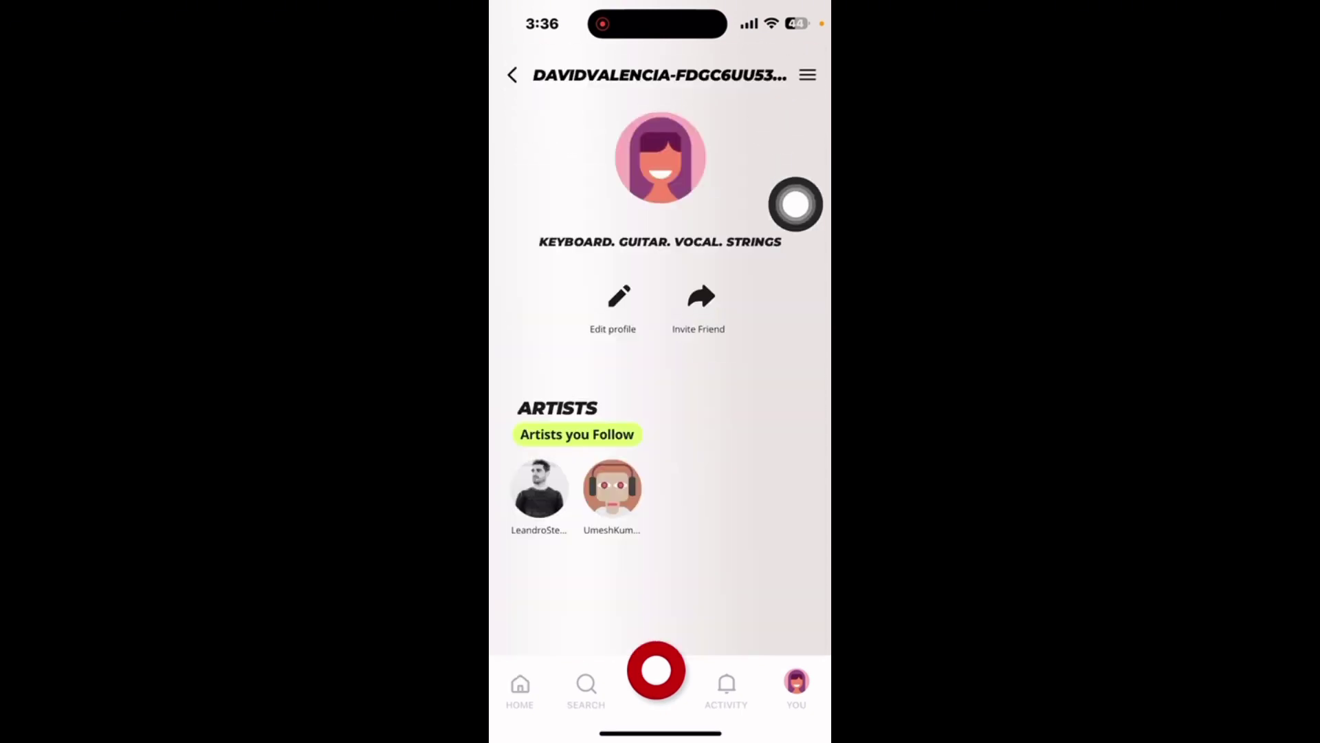
pyautogui.click(618, 306)
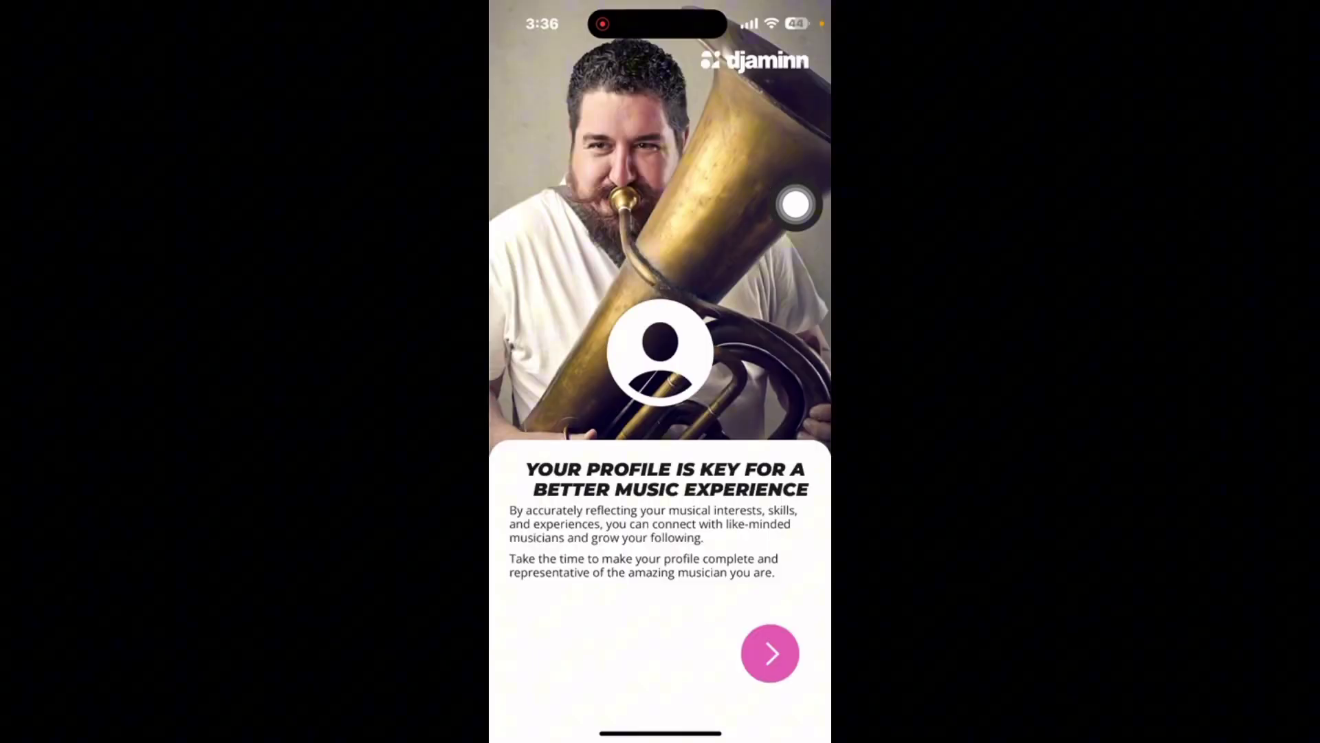
pyautogui.click(770, 653)
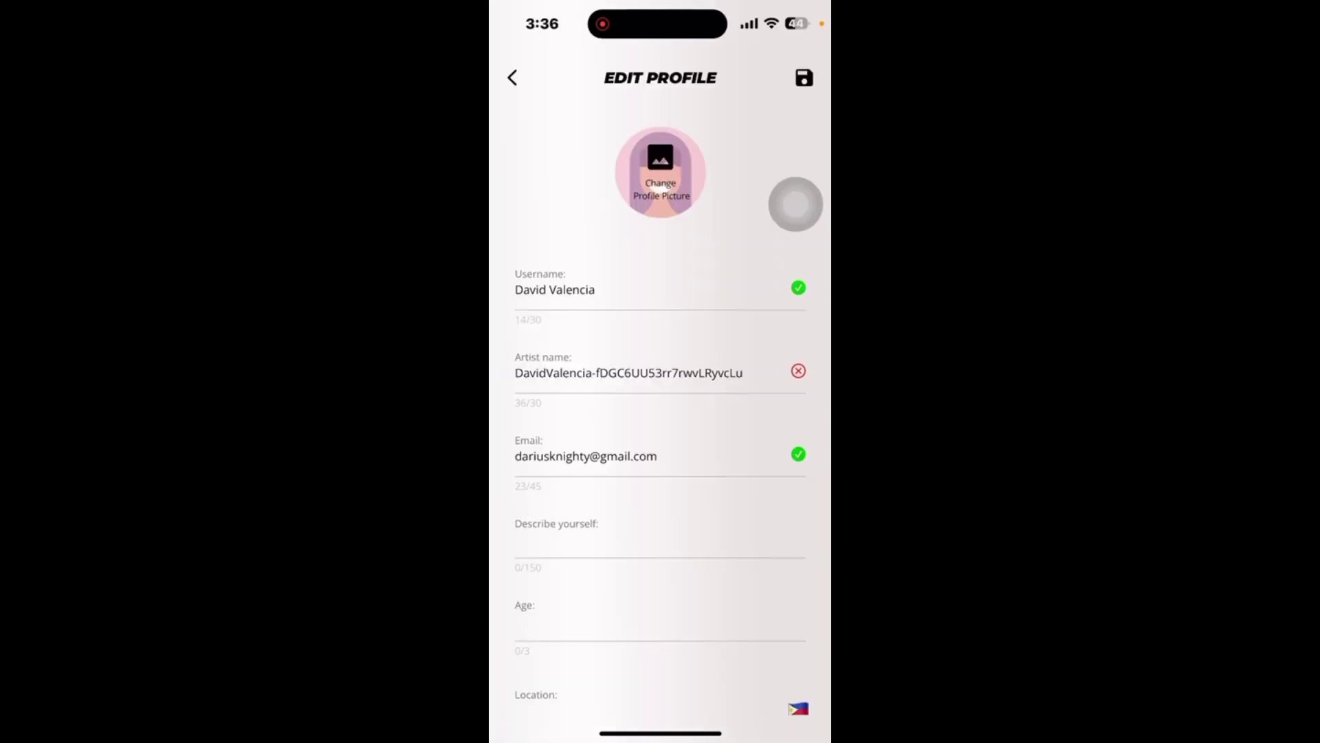
pyautogui.scroll(-5, 660, 413)
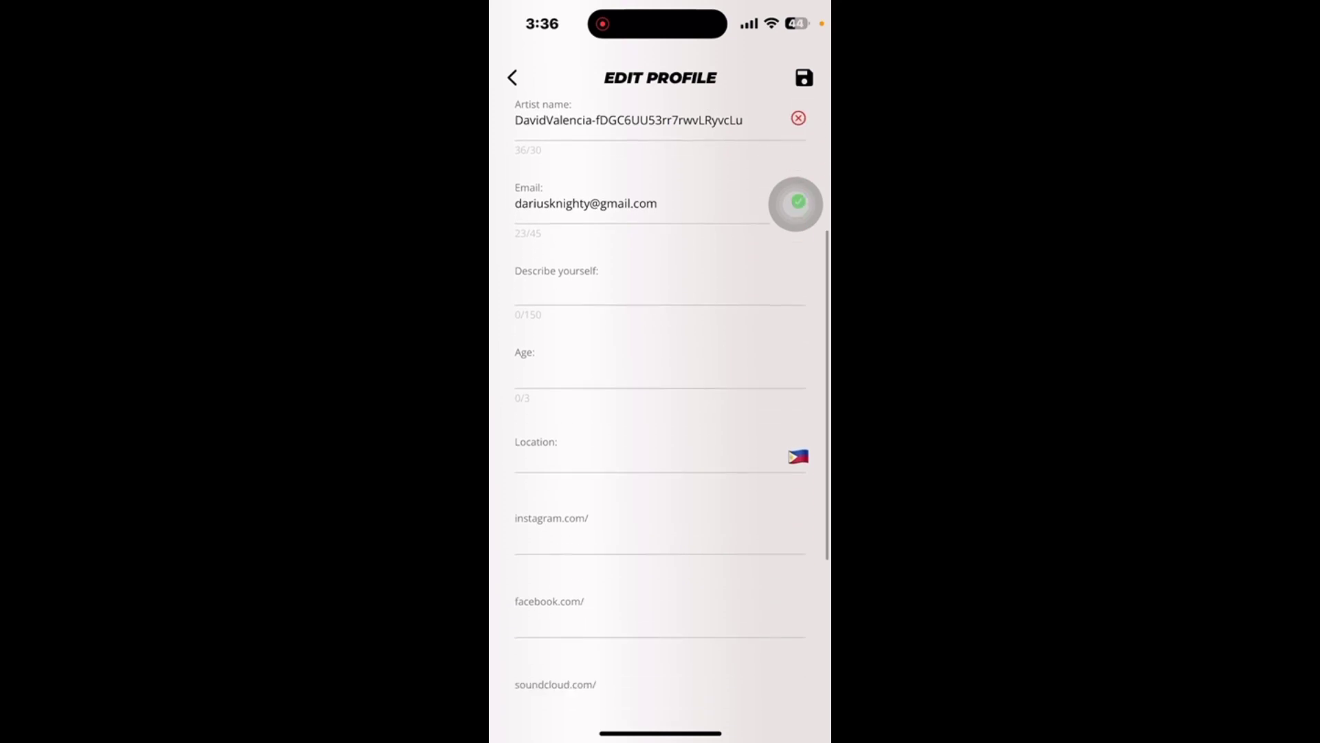
pyautogui.scroll(-3, 660, 414)
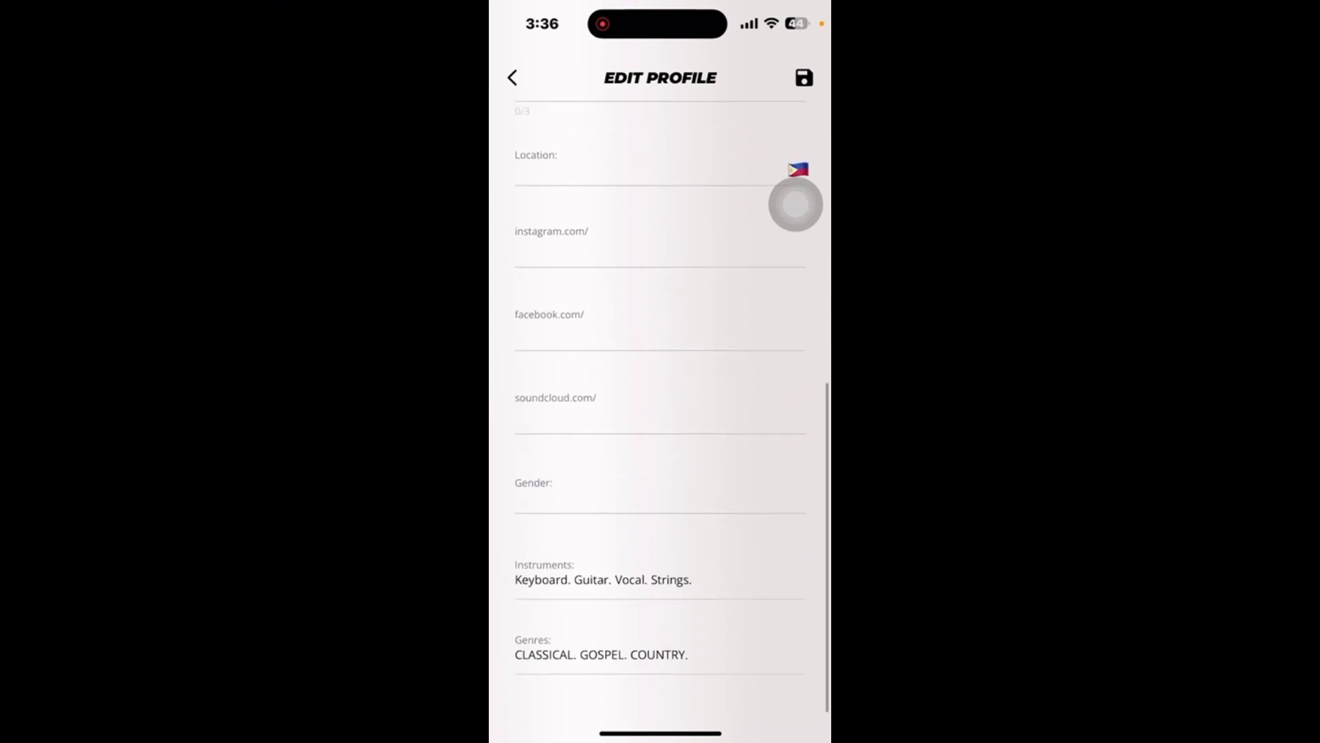
pyautogui.scroll(8, 660, 413)
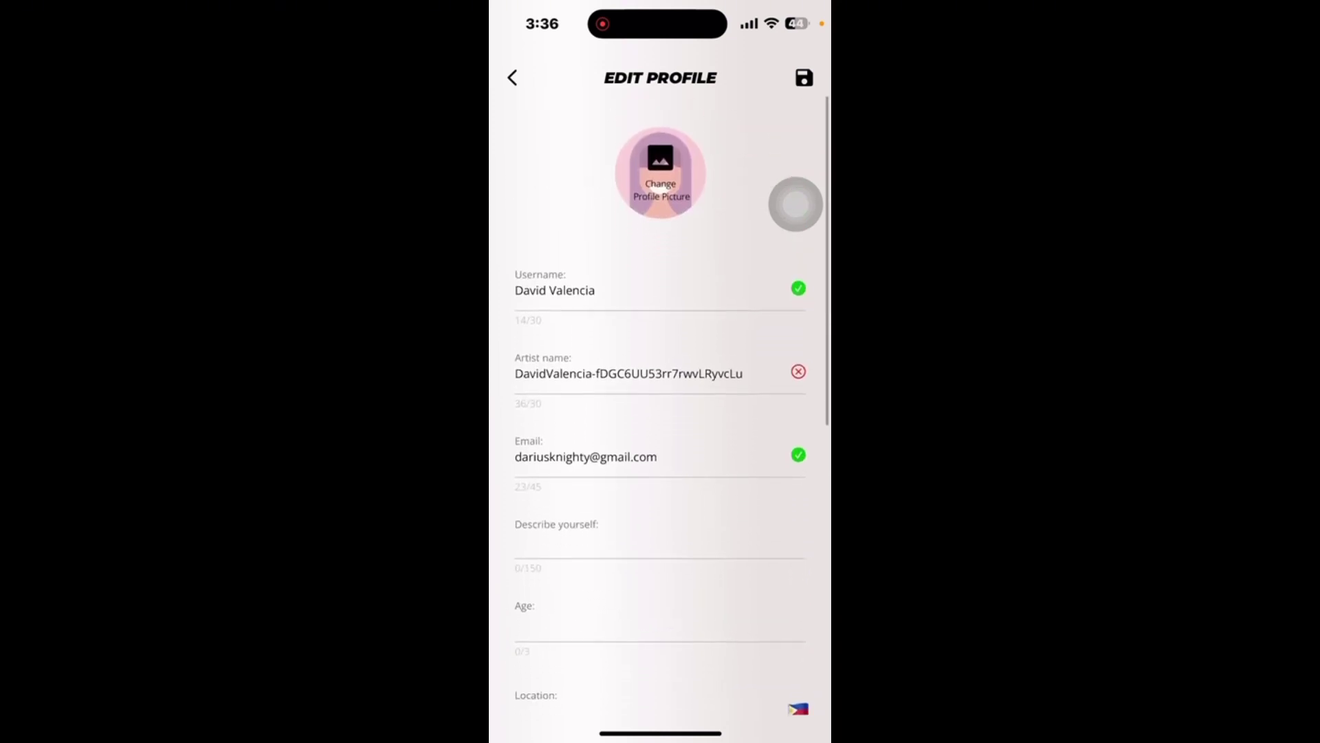
pyautogui.click(803, 77)
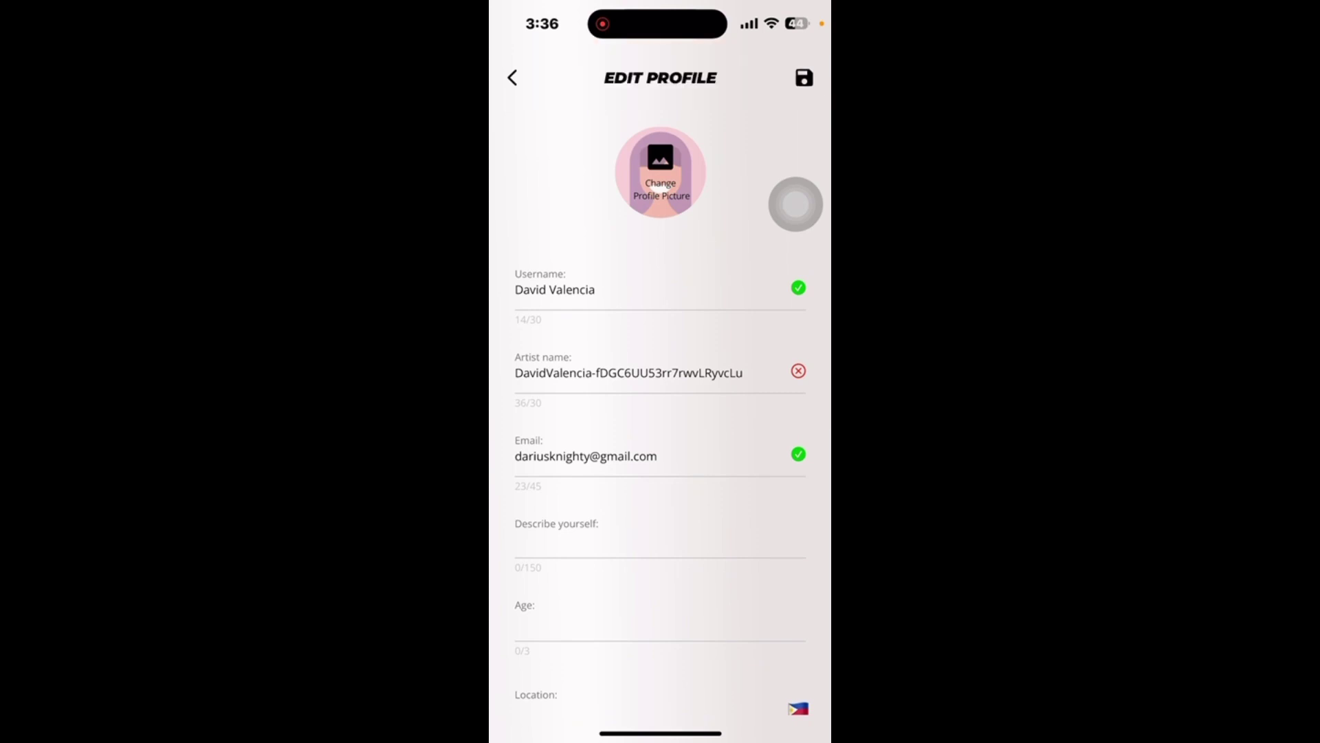
# - Replace the old username with HappyRichTV and trim the artist name to DavidValencia
pyautogui.click(578, 289)
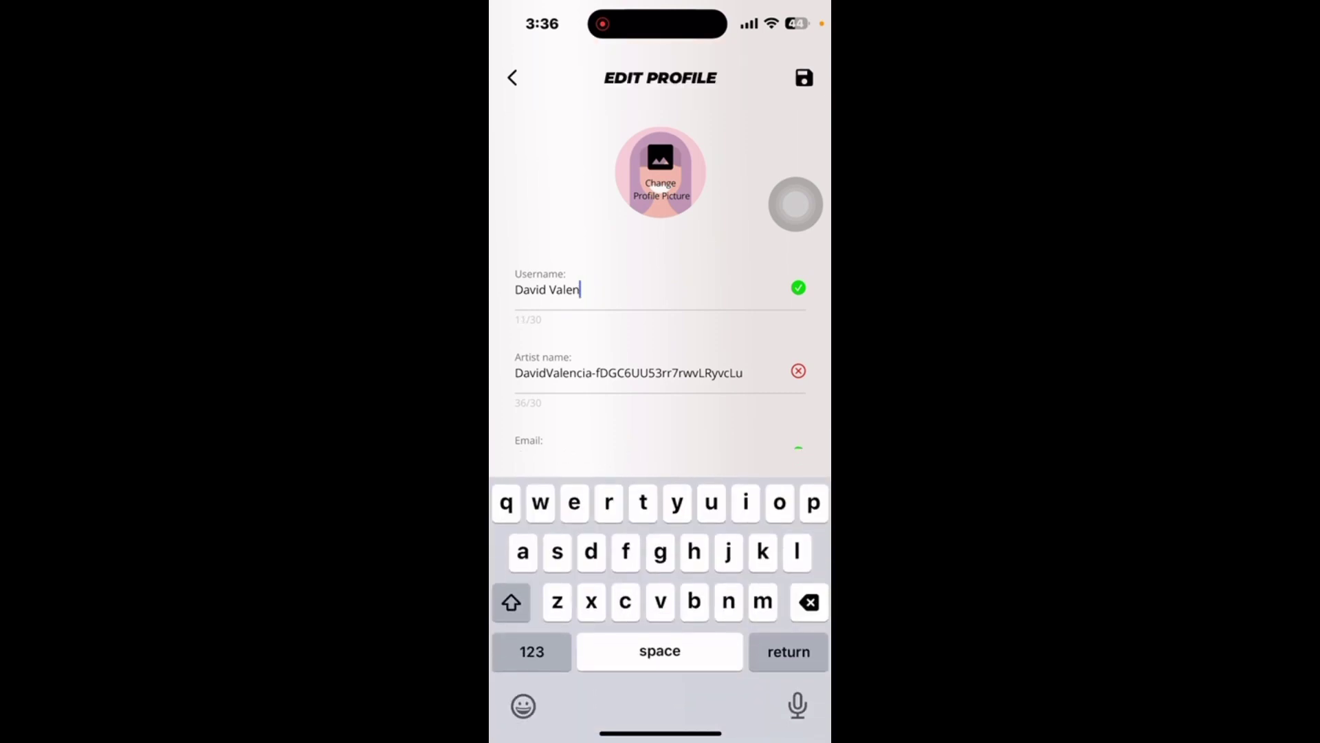
pyautogui.press('BackSpace')
pyautogui.press('BackSpace')
pyautogui.press('BackSpace')
pyautogui.press('BackSpace')
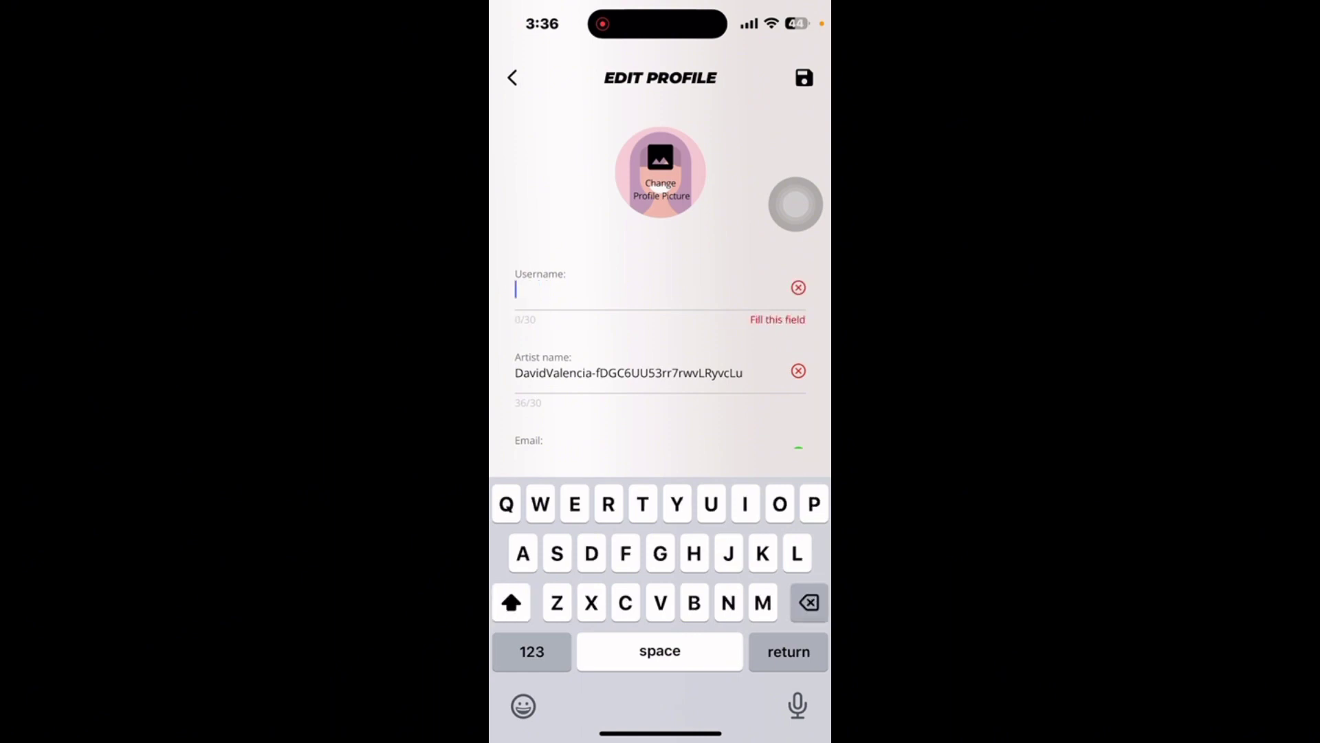
pyautogui.write('Happy')
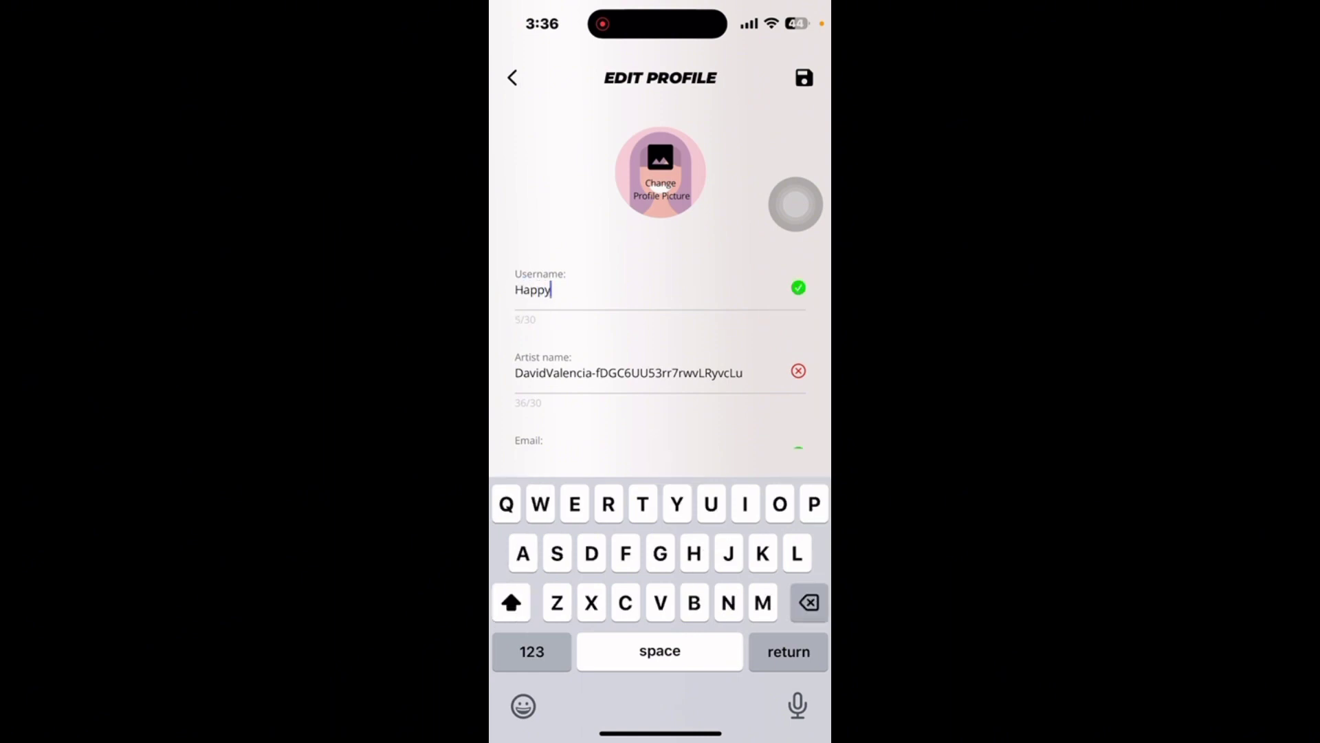
pyautogui.write('Rich')
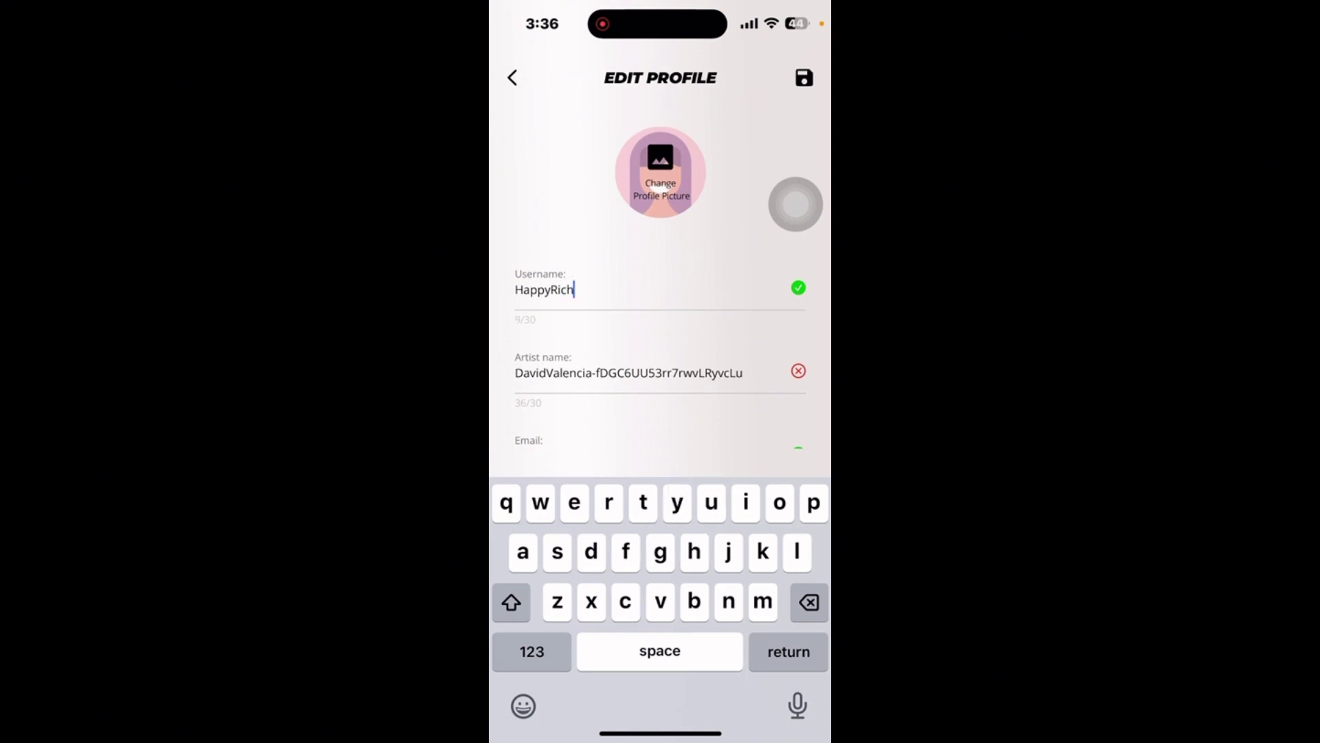
pyautogui.write('TV')
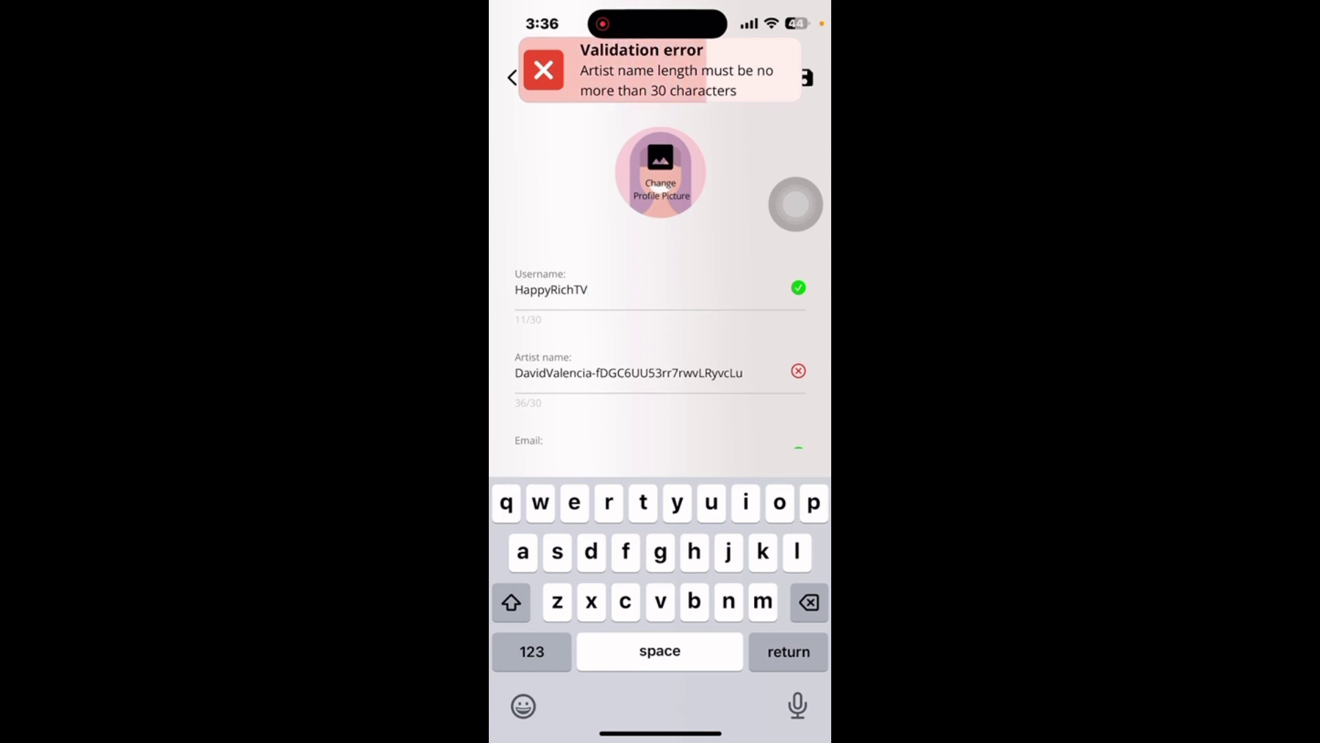
pyautogui.press('BackSpace')
pyautogui.press('BackSpace')
pyautogui.press('BackSpace')
pyautogui.press('BackSpace')
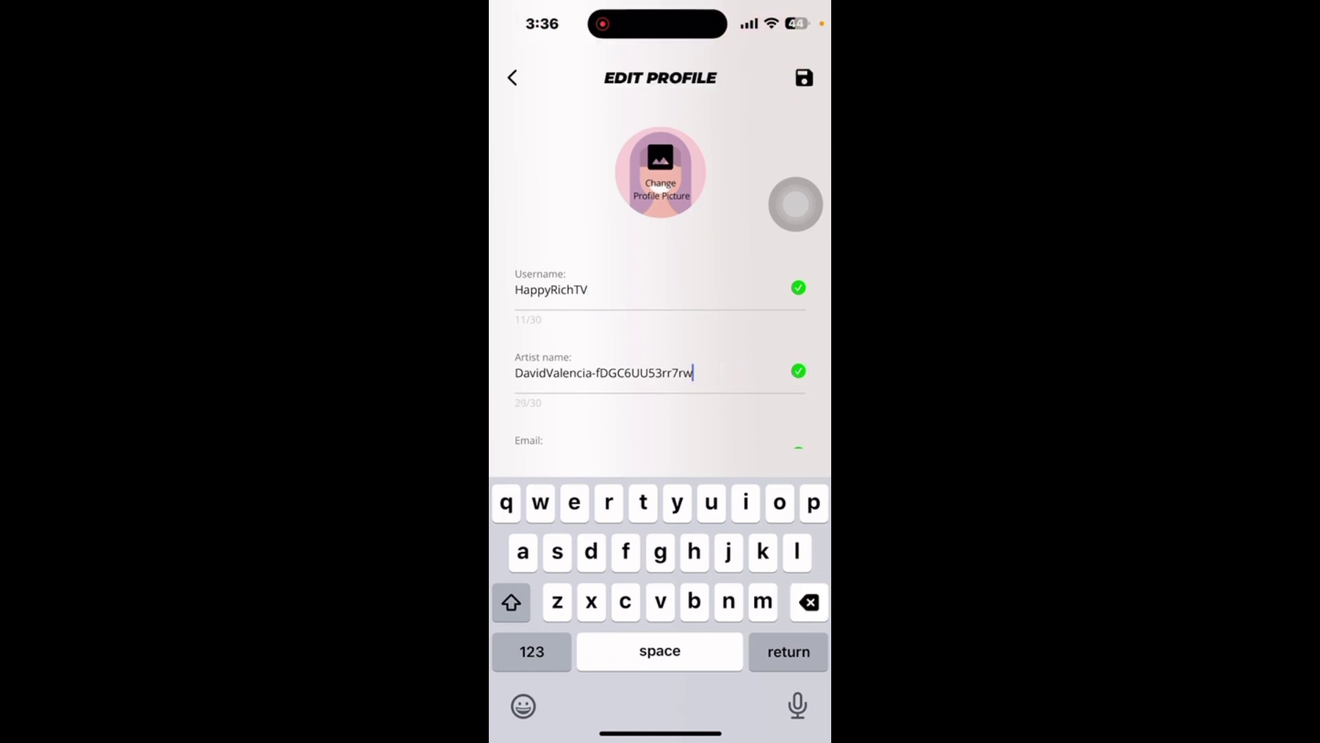
pyautogui.press('BackSpace')
pyautogui.press('BackSpace')
pyautogui.press('BackSpace')
pyautogui.press('BackSpace')
pyautogui.press('BackSpace')
pyautogui.press('BackSpace')
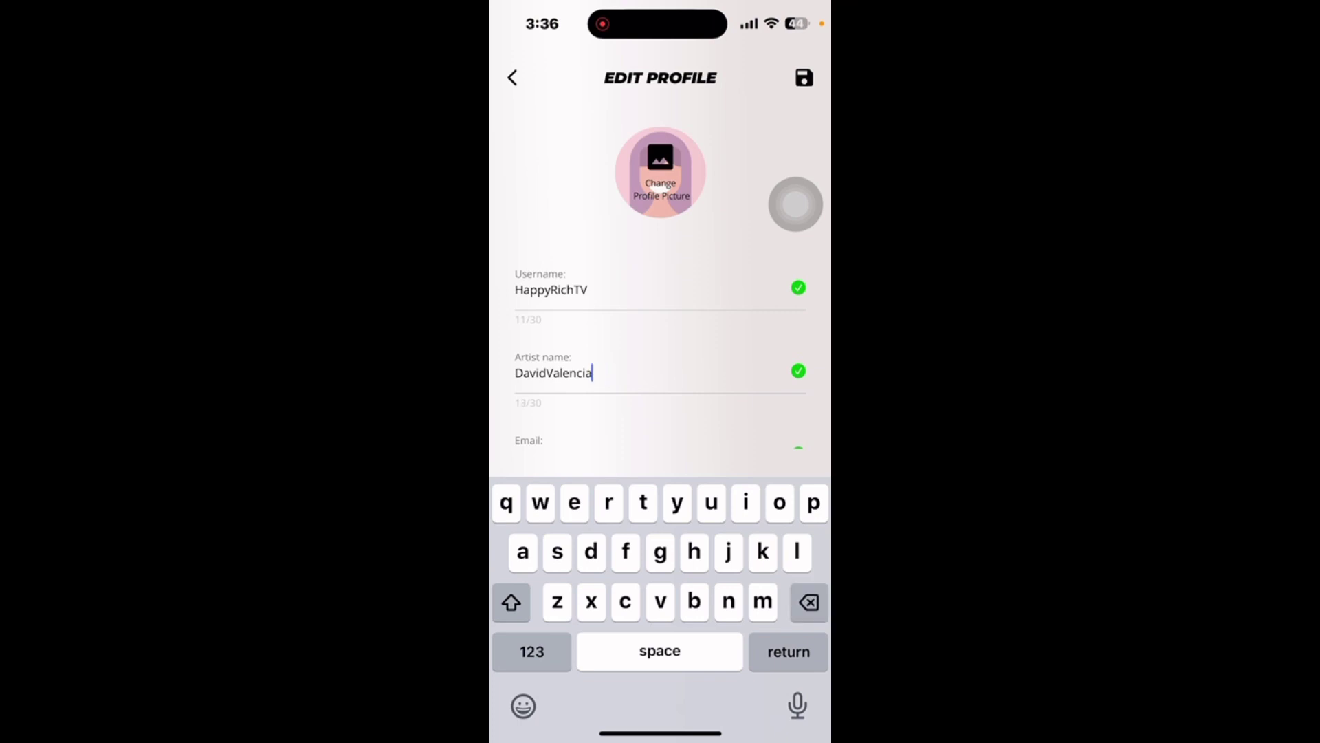
# - Save the edited profile using the top-right floppy disk icon
pyautogui.click(804, 77)
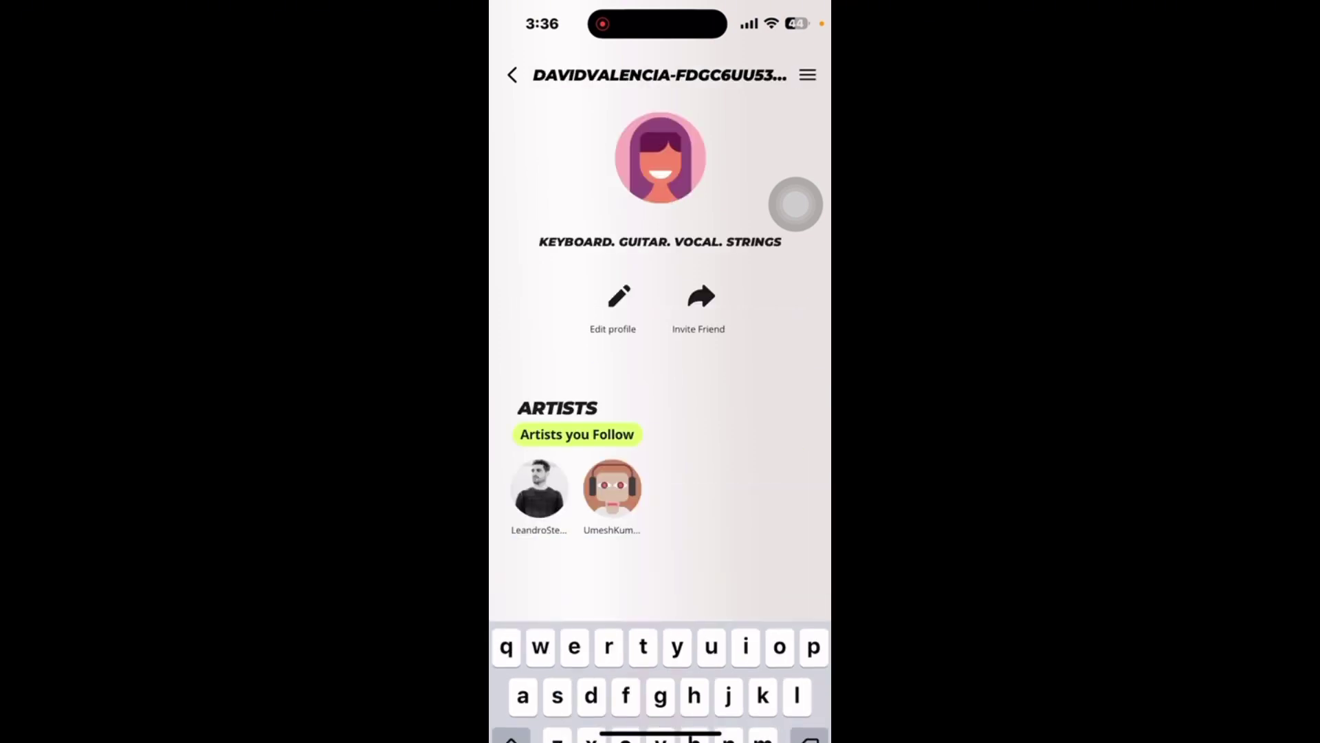